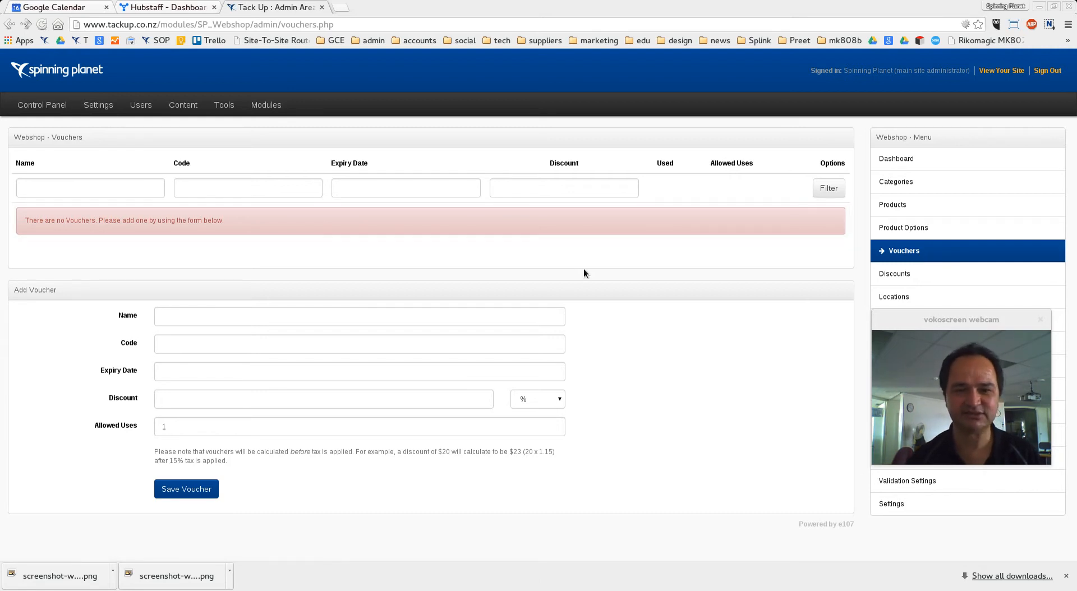
- Enter 'Brynn' in the Name field and accept the suggestion 'Brynn's Voucher'
{"action": "left_click", "coordinate": [251, 320]}
{"action": "type", "text": "Brynn"}
{"action": "key", "text": "Down"}
{"action": "key", "text": "Down"}
{"action": "key", "text": "Return"}
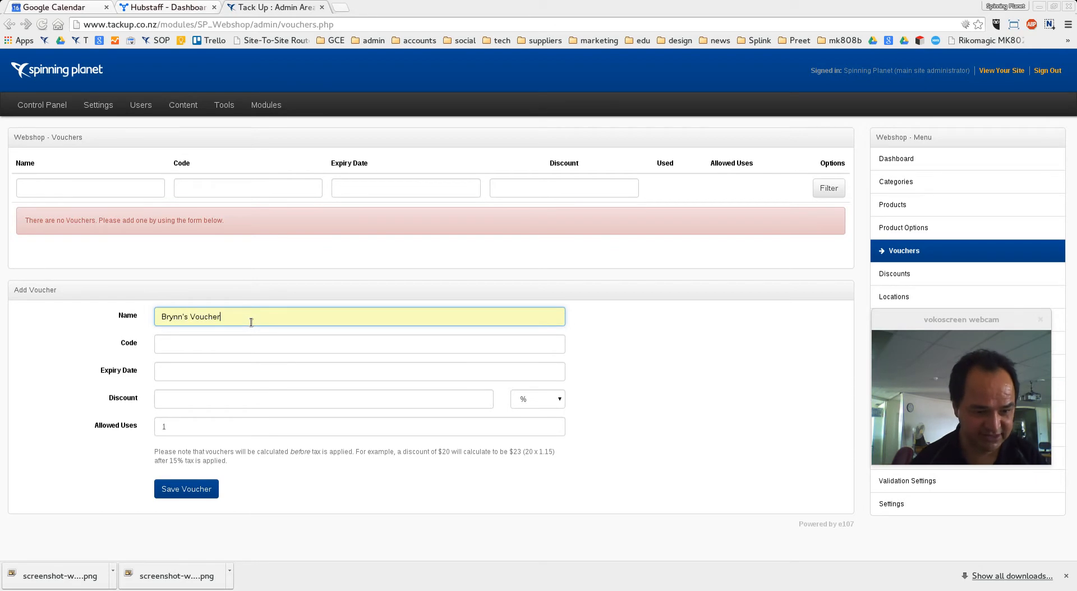
- Clear the earlier trial codes and set the voucher code to 'brynn'
{"action": "left_click", "coordinate": [196, 343]}
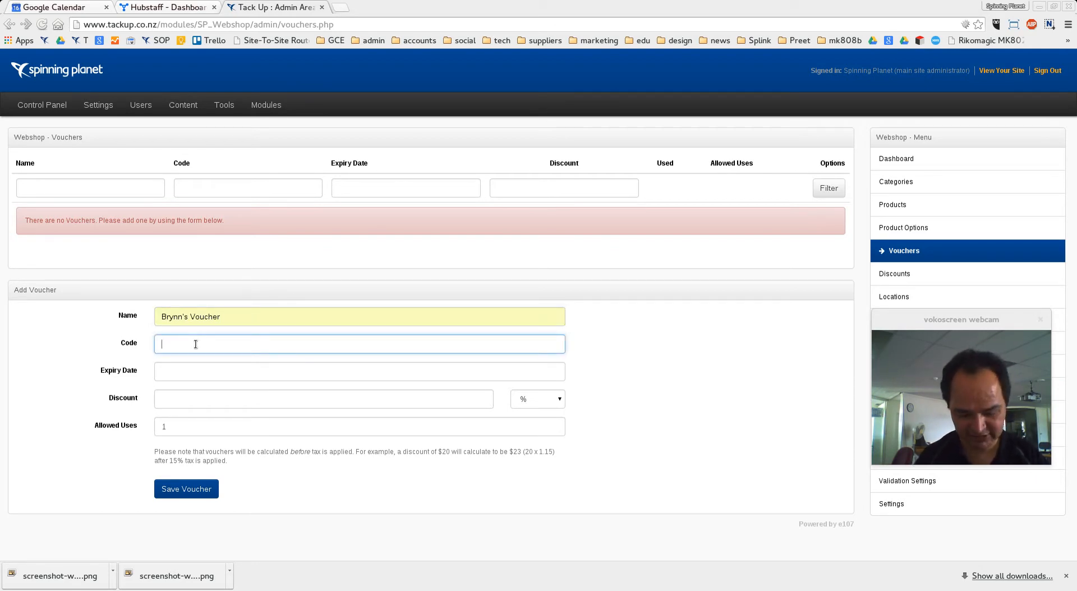
{"action": "type", "text": "1234888"}
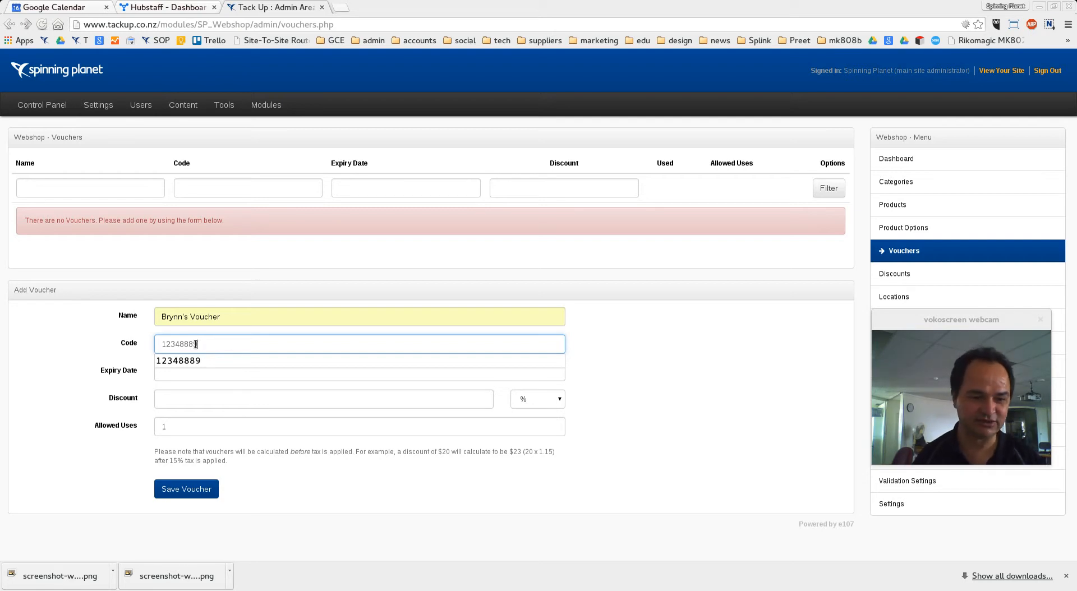
{"action": "double_click", "coordinate": [195, 345]}
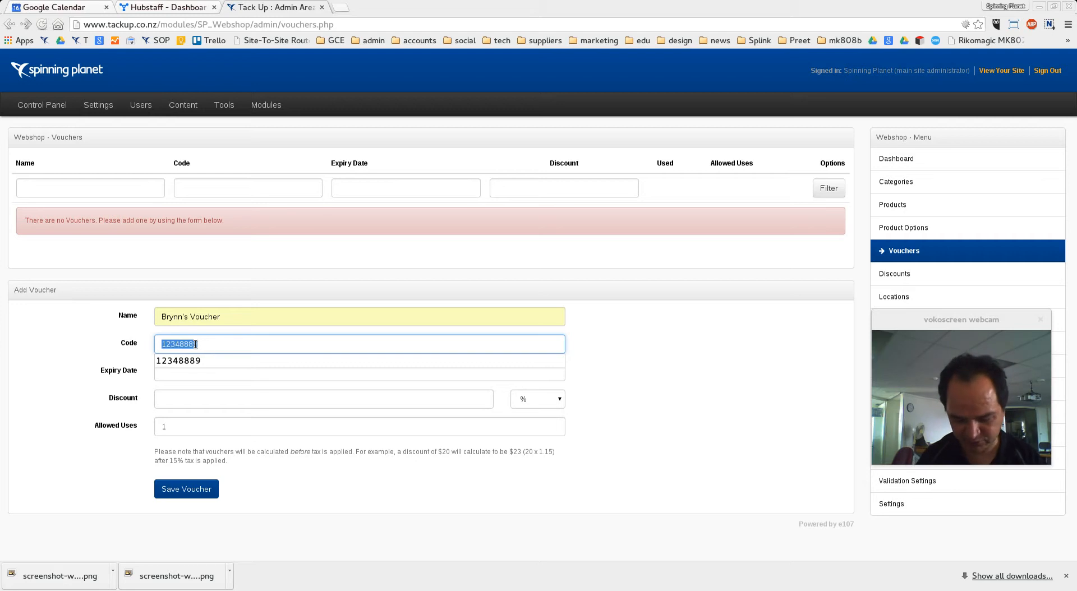
{"action": "type", "text": "giveme"}
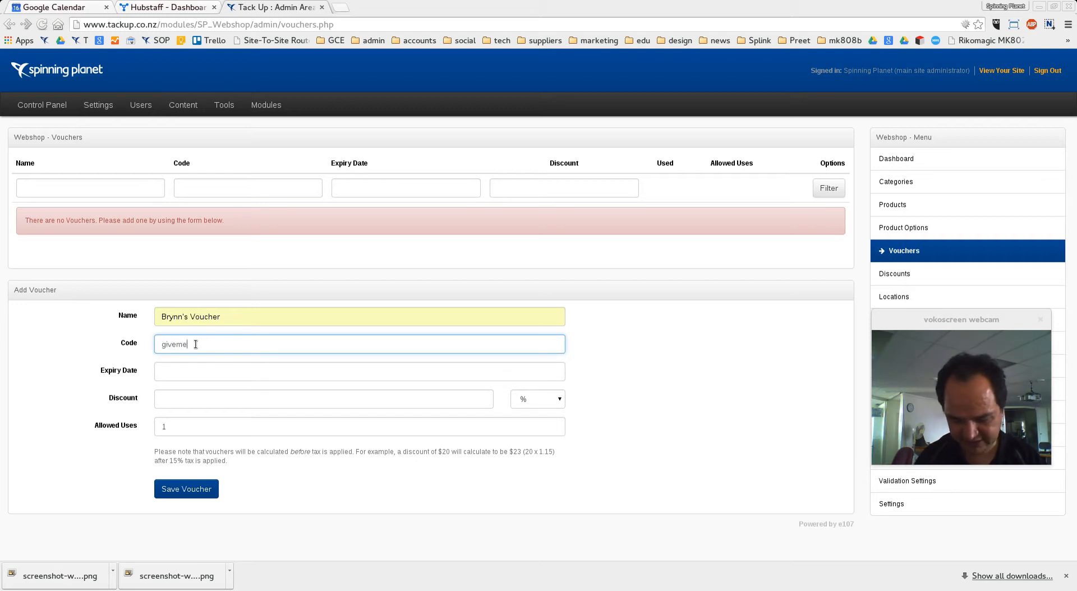
{"action": "type", "text": "discount"}
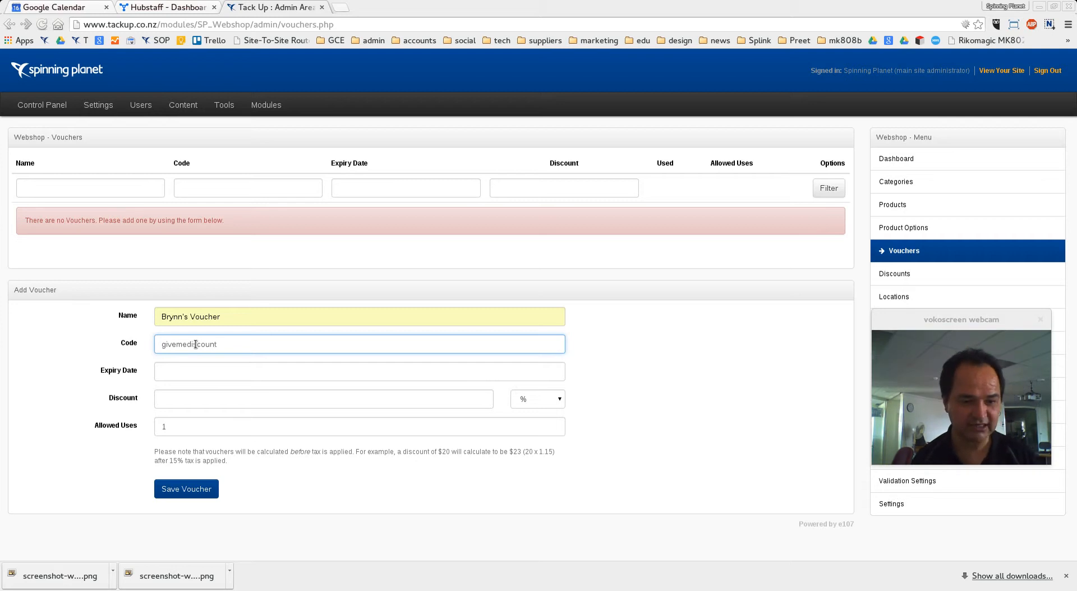
{"action": "key", "text": "shift+Right"}
{"action": "key", "text": "shift+Right"}
{"action": "key", "text": "shift+Right"}
{"action": "key", "text": "shift+Right"}
{"action": "key", "text": "shift+Right"}
{"action": "key", "text": "shift+Right"}
{"action": "key", "text": "BackSpace"}
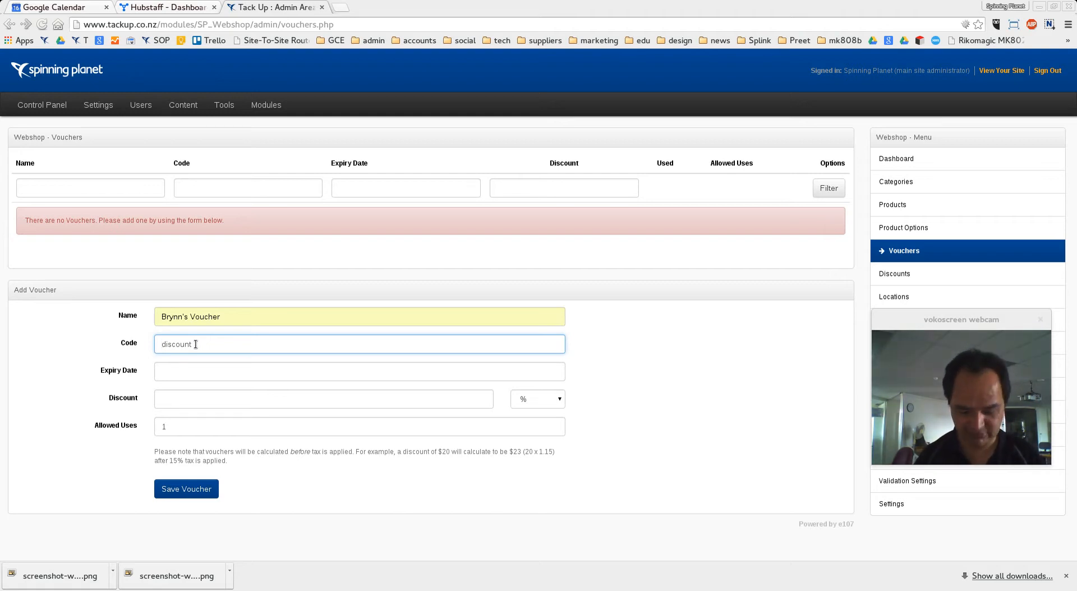
{"action": "key", "text": "Delete"}
{"action": "key", "text": "Delete"}
{"action": "key", "text": "Delete"}
{"action": "key", "text": "Delete"}
{"action": "key", "text": "Delete"}
{"action": "key", "text": "Delete"}
{"action": "key", "text": "Delete"}
{"action": "key", "text": "Delete"}
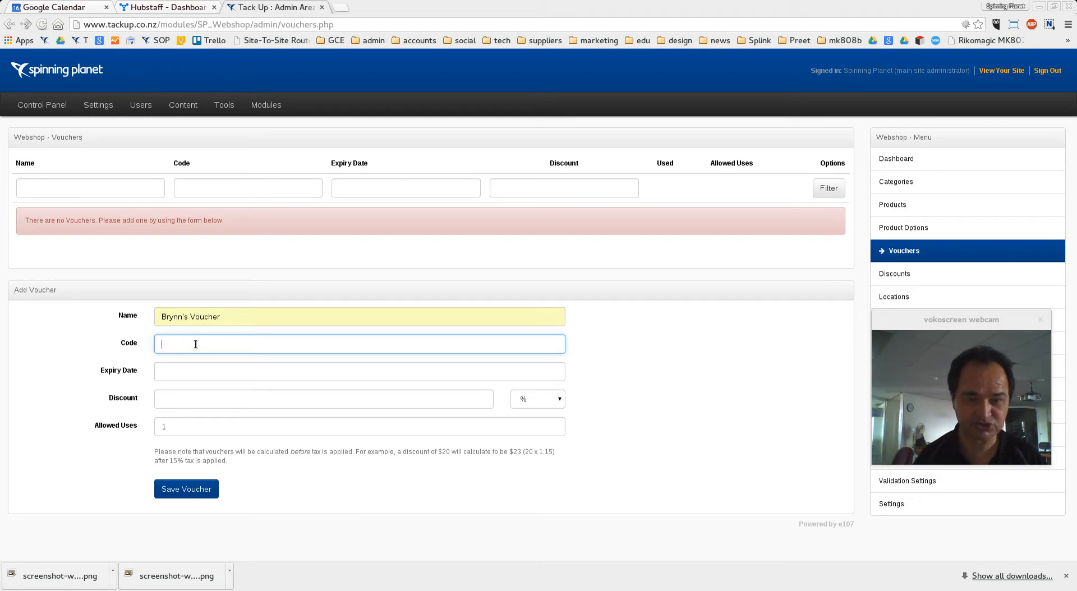
{"action": "type", "text": "brynn"}
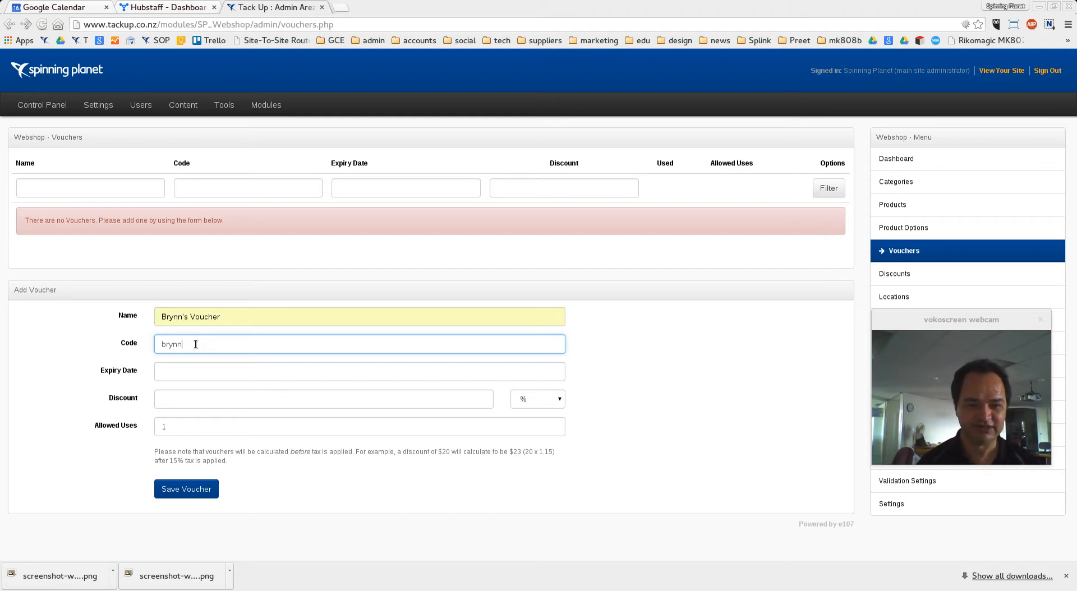
- Pick 28 February 2015 as the voucher's expiry date in the date picker
{"action": "left_click", "coordinate": [209, 370]}
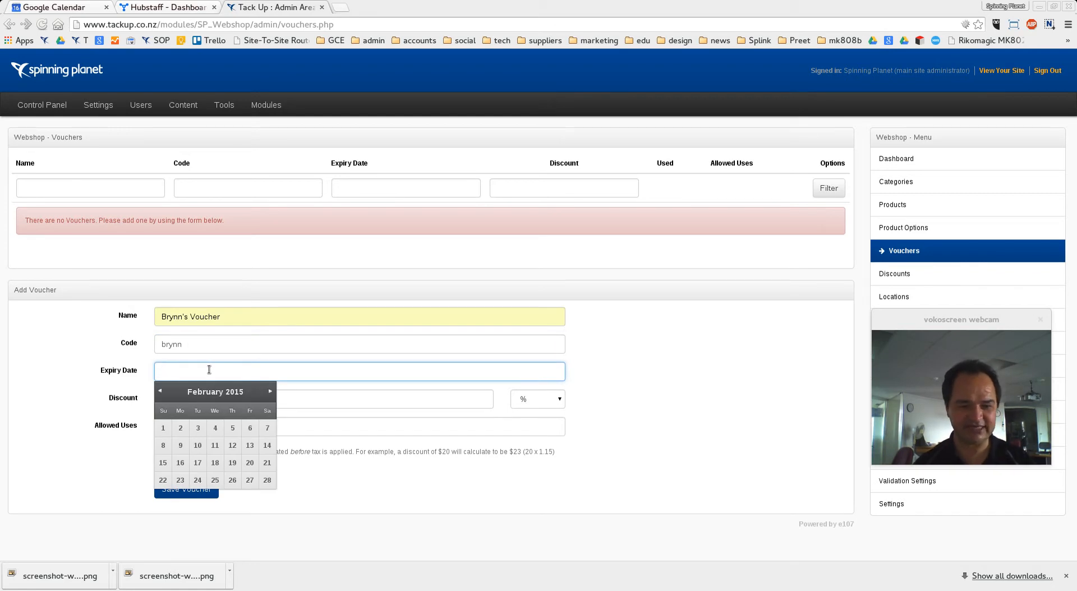
{"action": "left_click", "coordinate": [266, 481]}
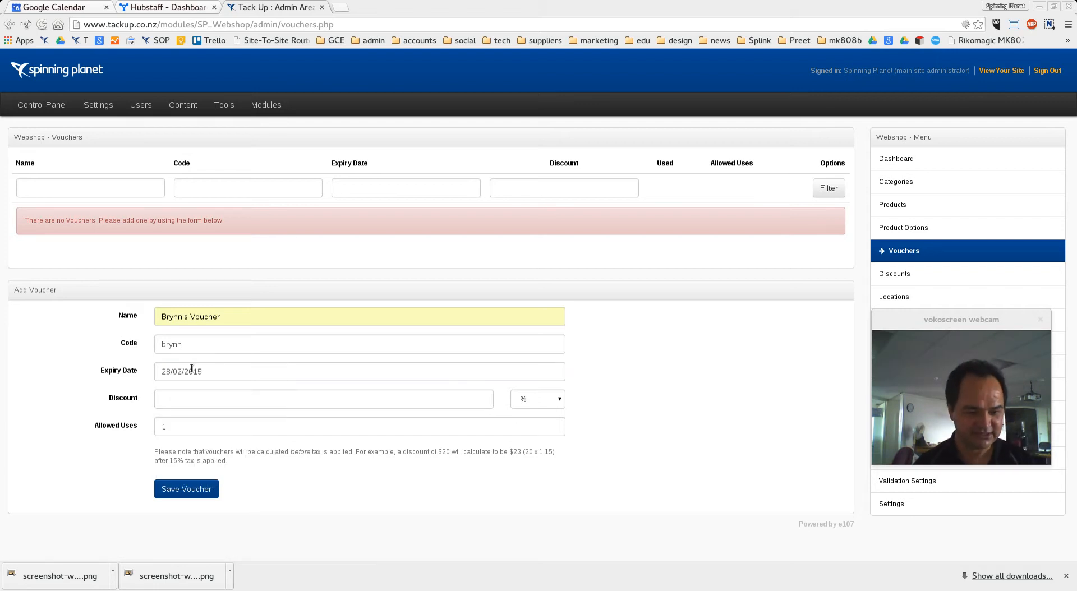
{"action": "left_click", "coordinate": [241, 397]}
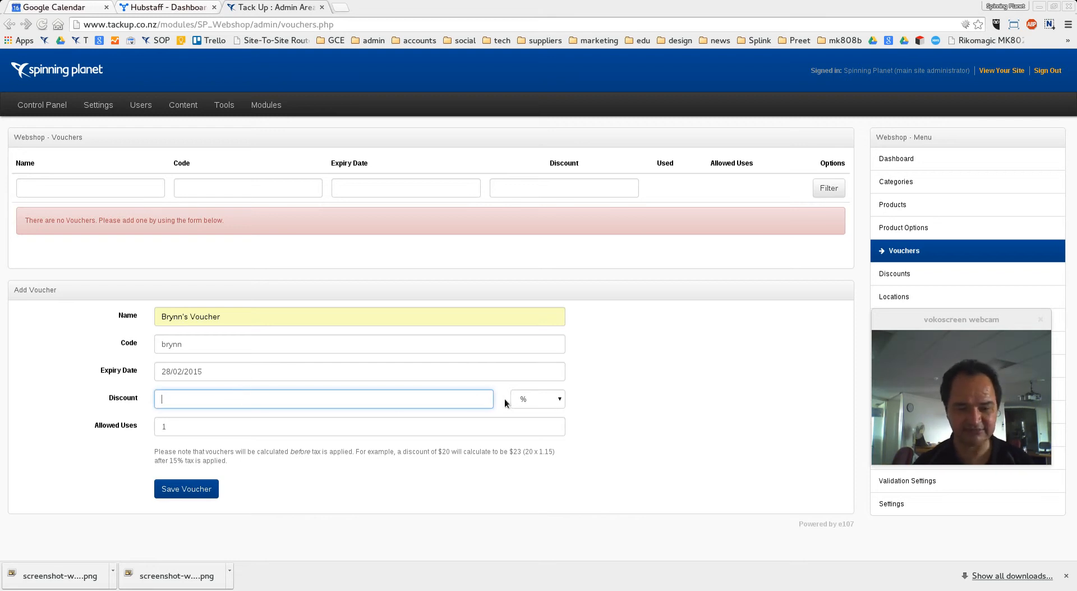
- Switch the discount type from % to $ and enter a discount of 10
{"action": "left_click", "coordinate": [523, 397]}
{"action": "left_click", "coordinate": [523, 421]}
{"action": "left_click", "coordinate": [452, 404]}
{"action": "type", "text": "10"}
{"action": "left_click", "coordinate": [617, 407]}
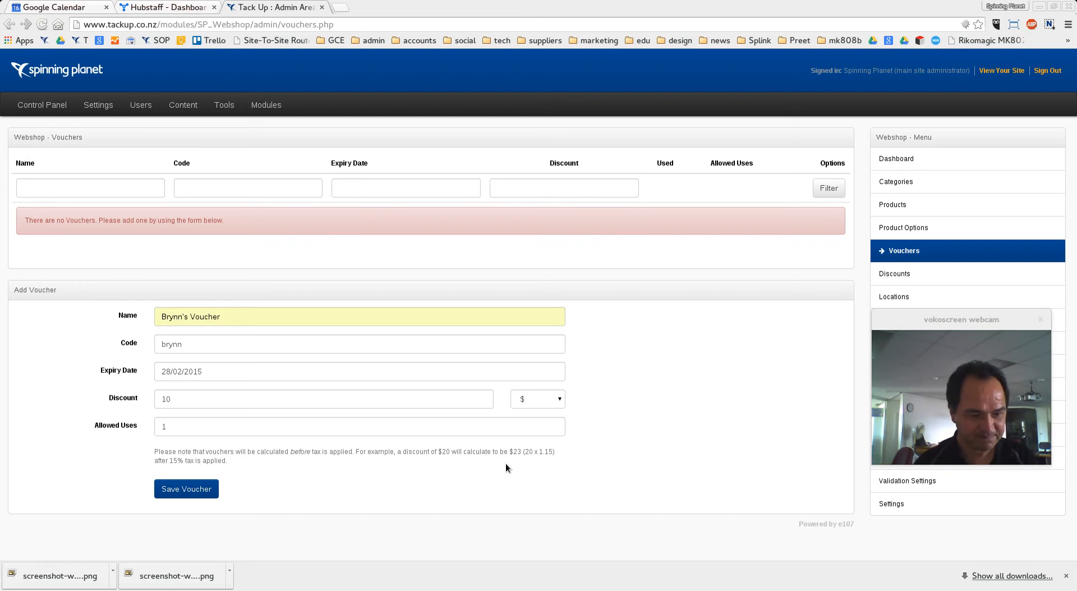
{"action": "left_click", "coordinate": [203, 427]}
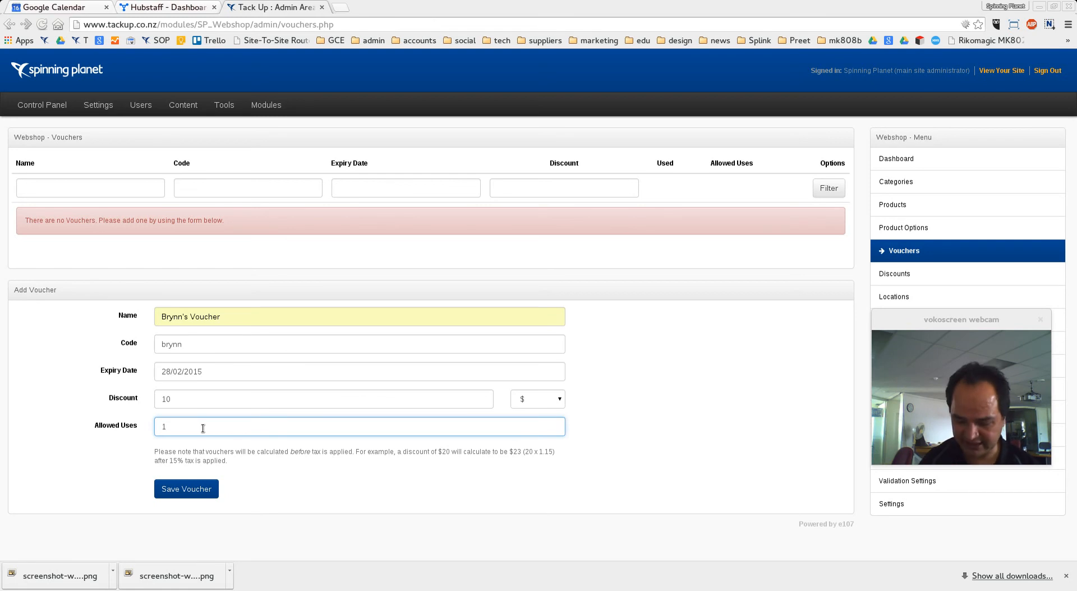
- Raise Allowed Uses from 1 to 1000 and save the voucher
{"action": "type", "text": "000"}
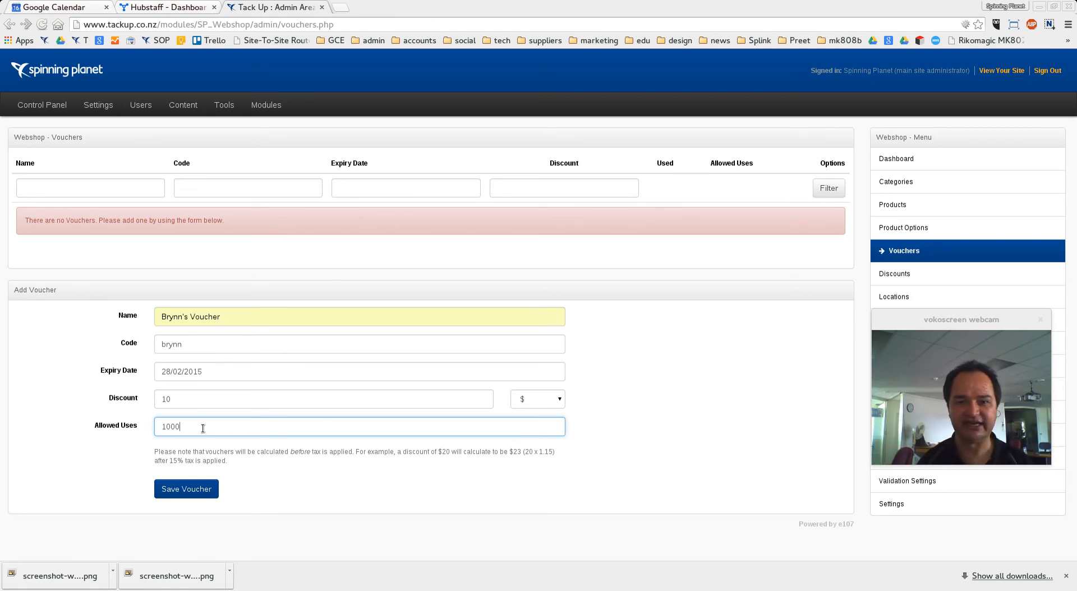
{"action": "left_click", "coordinate": [212, 492]}
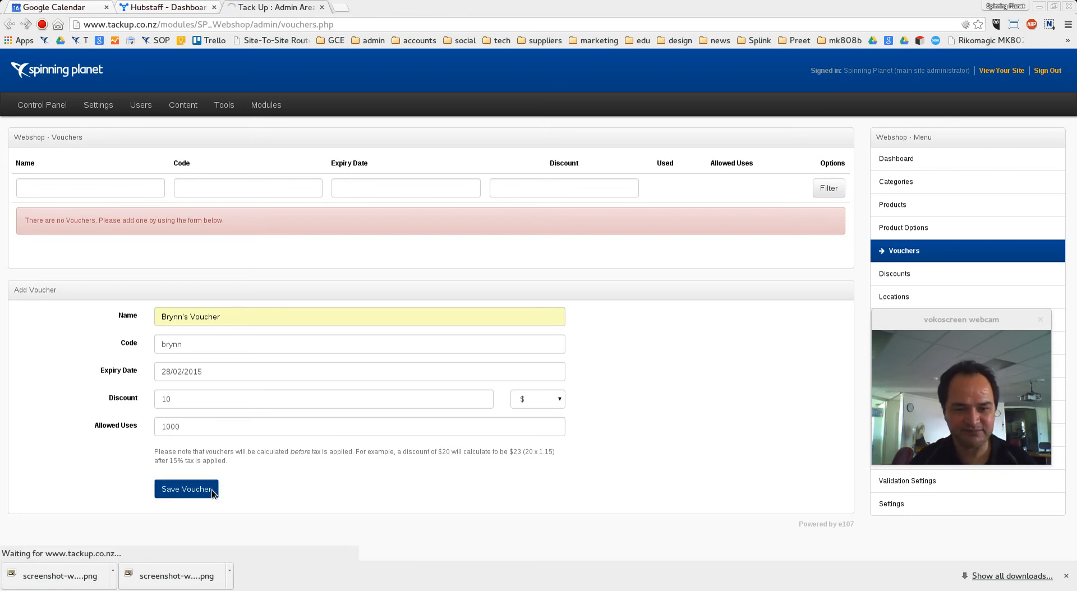